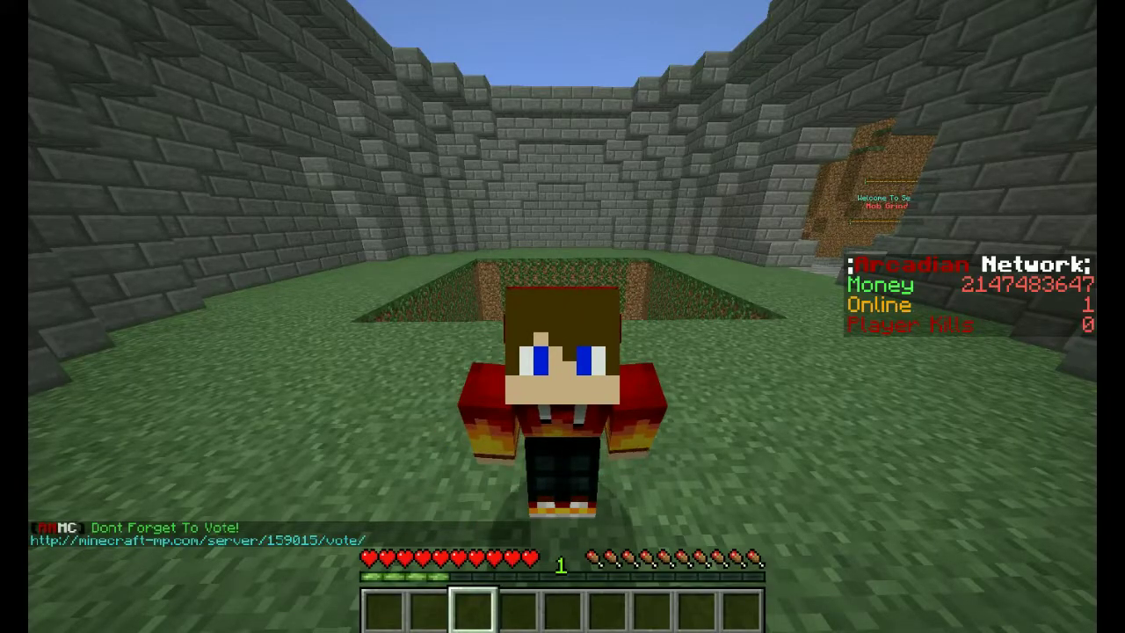
Step: Reload the Minecraft server with /reload from chat
left_click(562, 316)
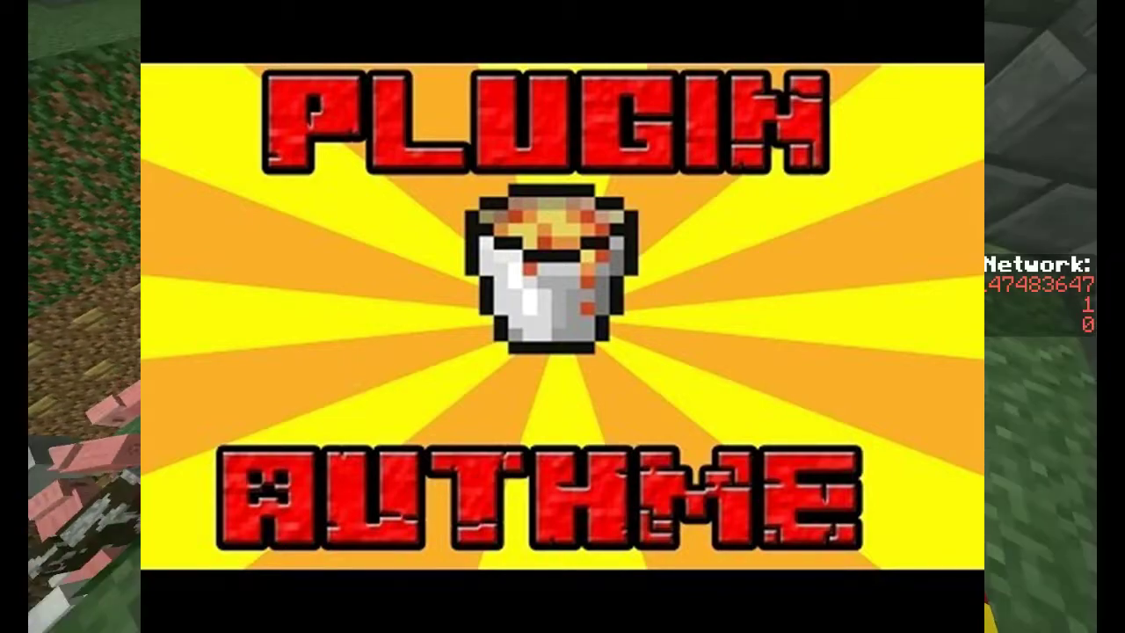
key("w")
key("slash")
type("lo")
key("BackSpace")
key("BackSpace")
type("reload")
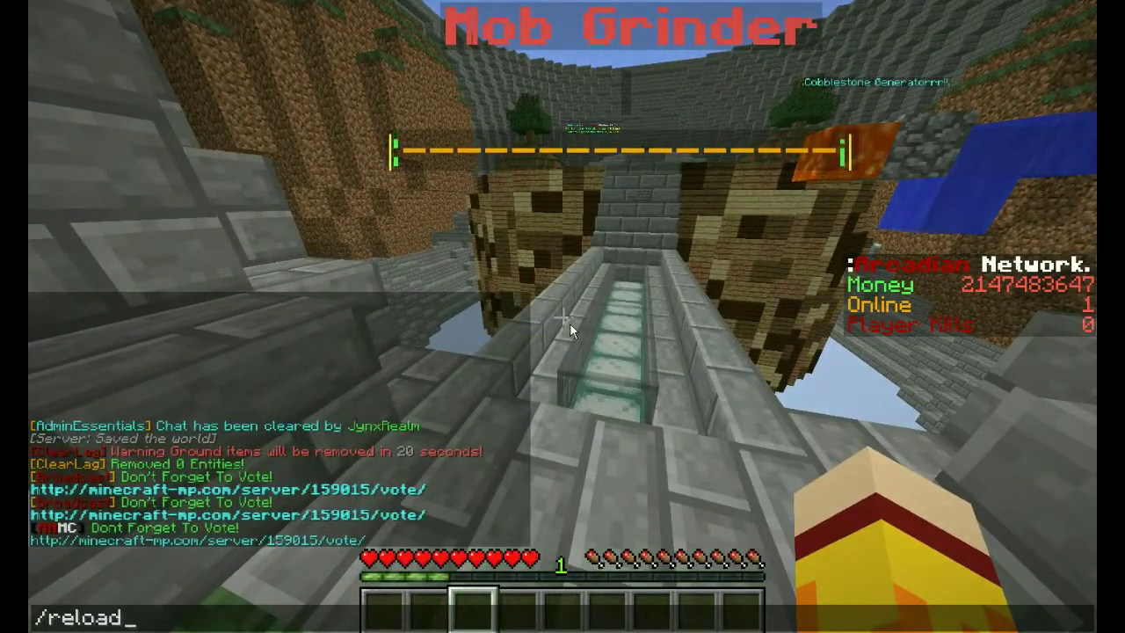
key("Return")
Step: Read the current AuthMe welcome line and protection notice in chat
key("slash")
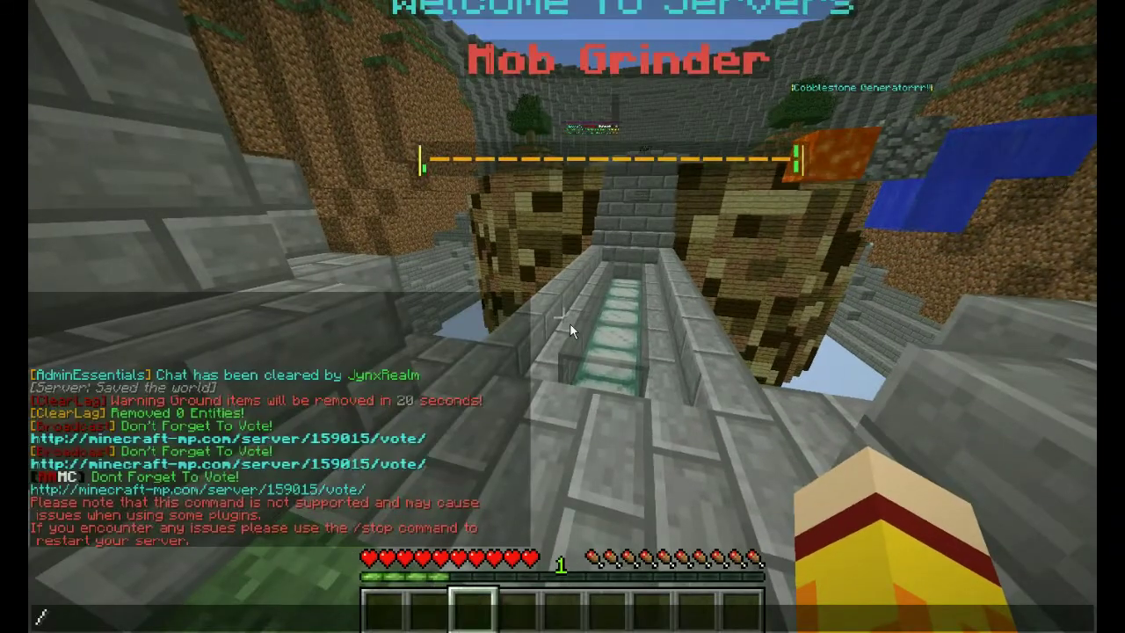
key("Escape")
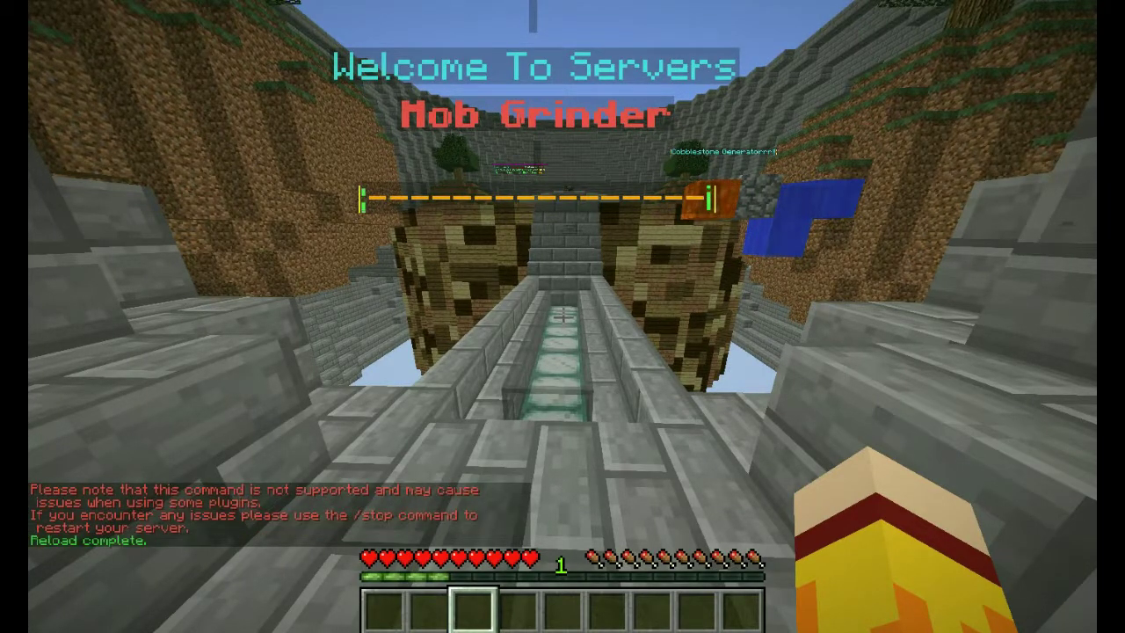
key("t")
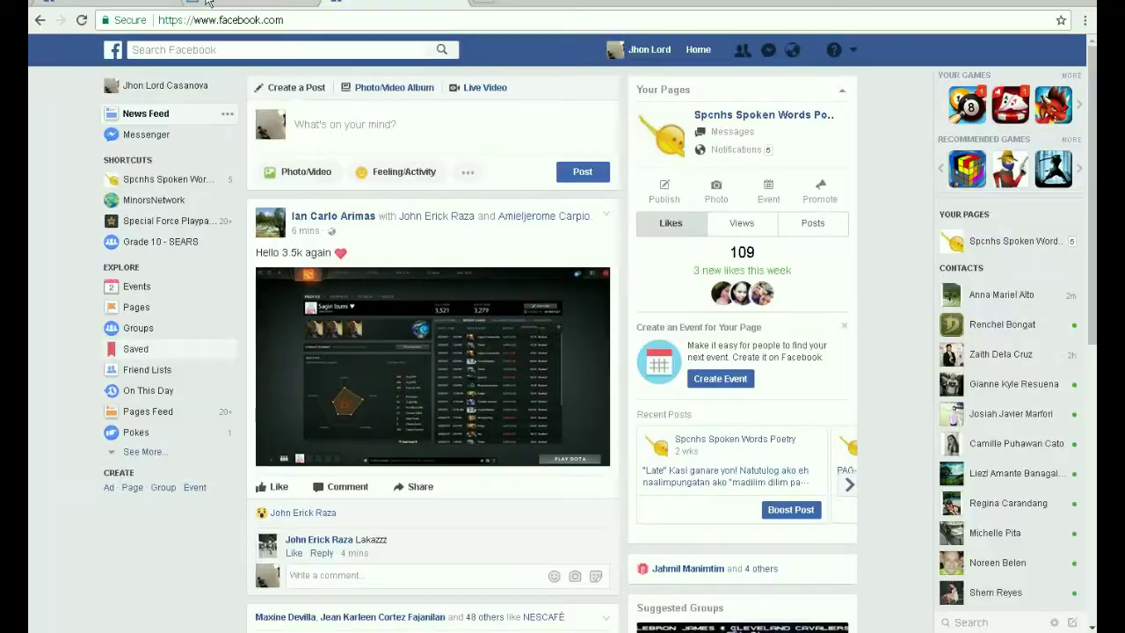
left_click(246, 4)
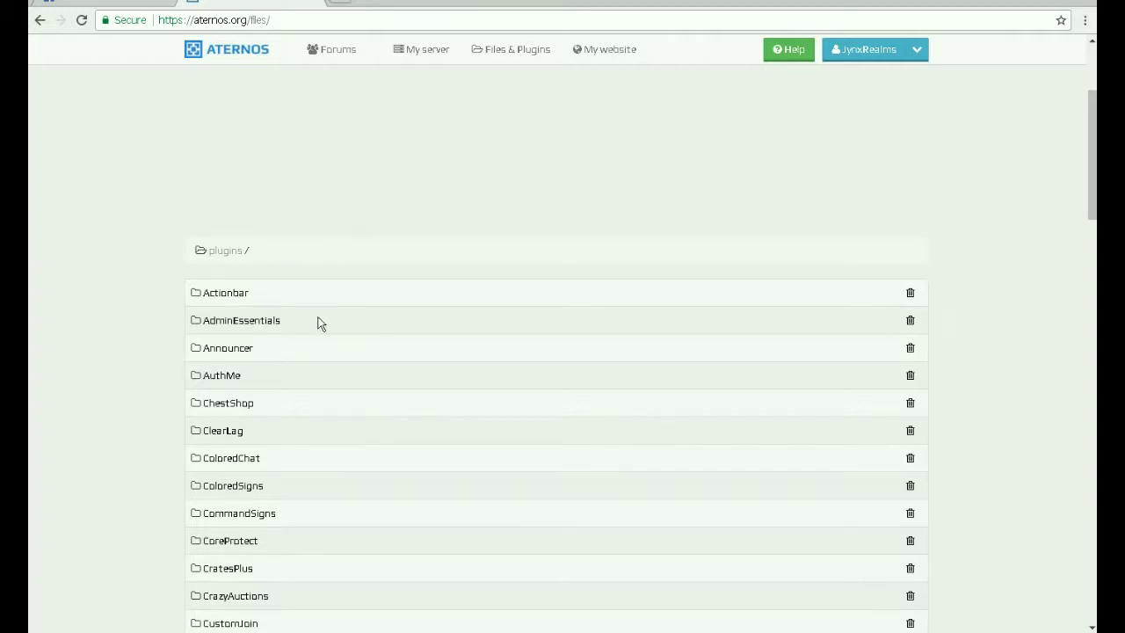
Step: Search the Aternos plugin installer for 'authme'
scroll(281, 392, "down", 15)
scroll(281, 392, "down", 3)
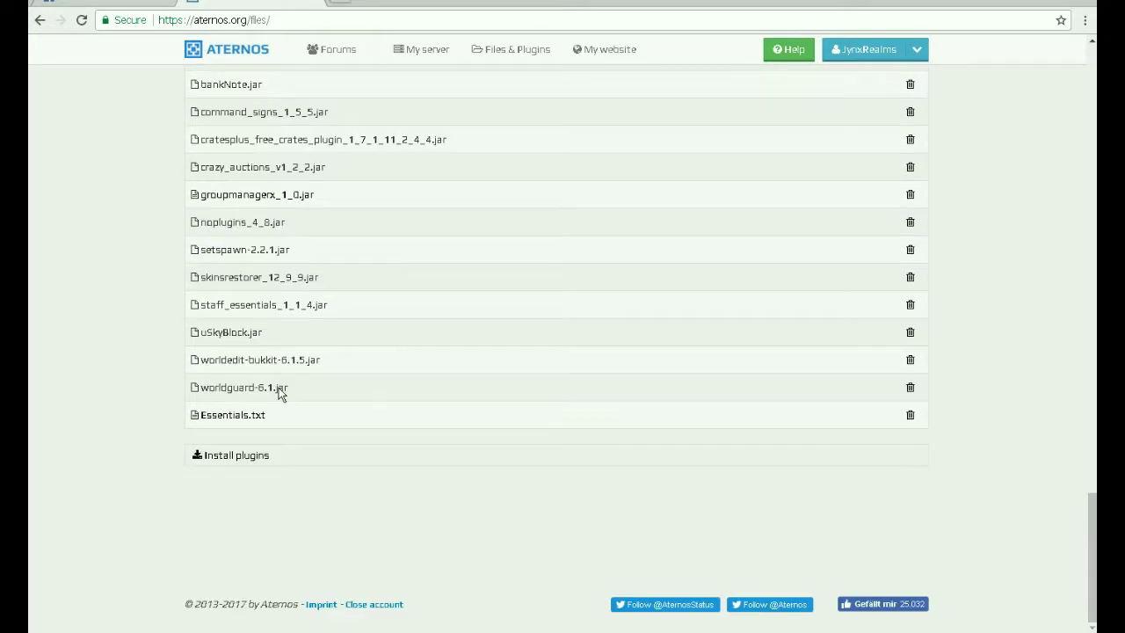
left_click(253, 468)
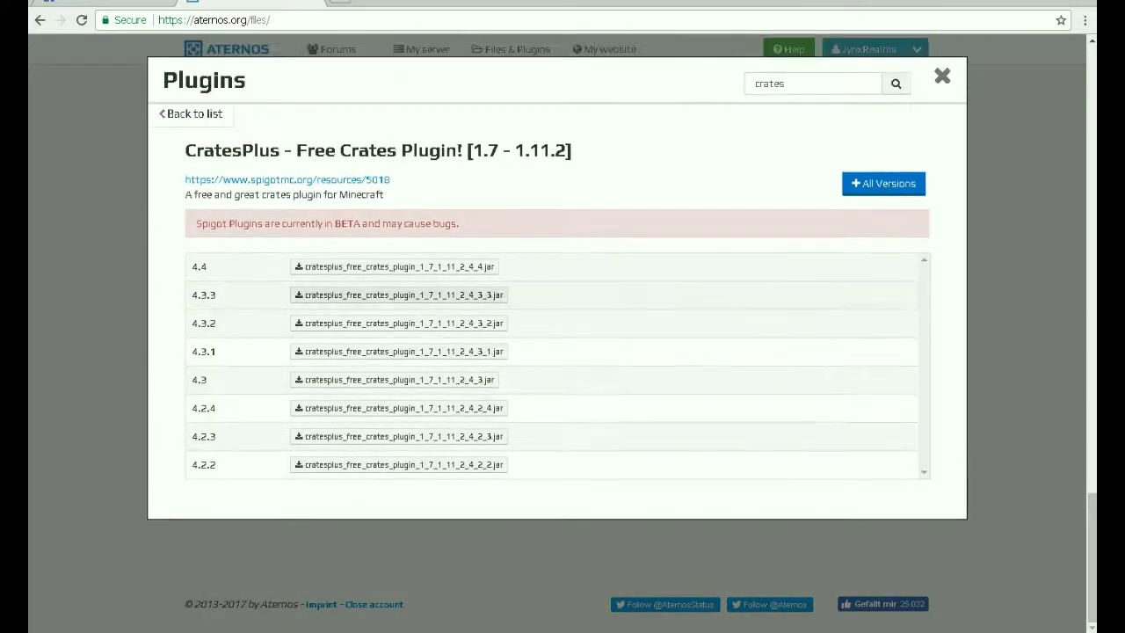
left_click(796, 88)
key("ctrl+a")
key("BackSpace")
type("aut")
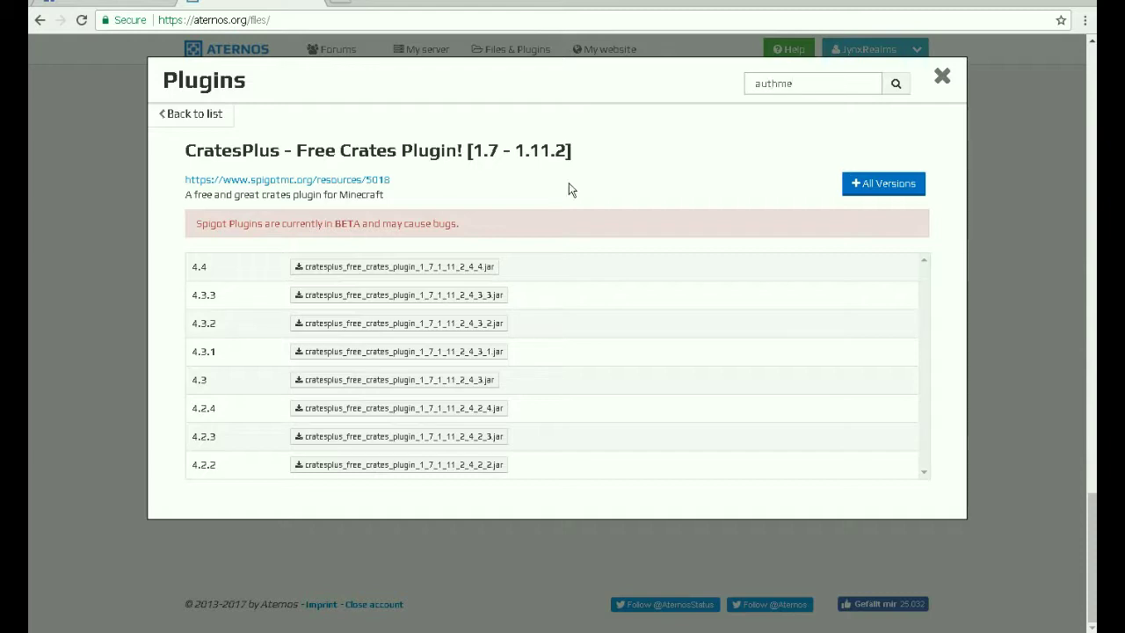
left_click(219, 121)
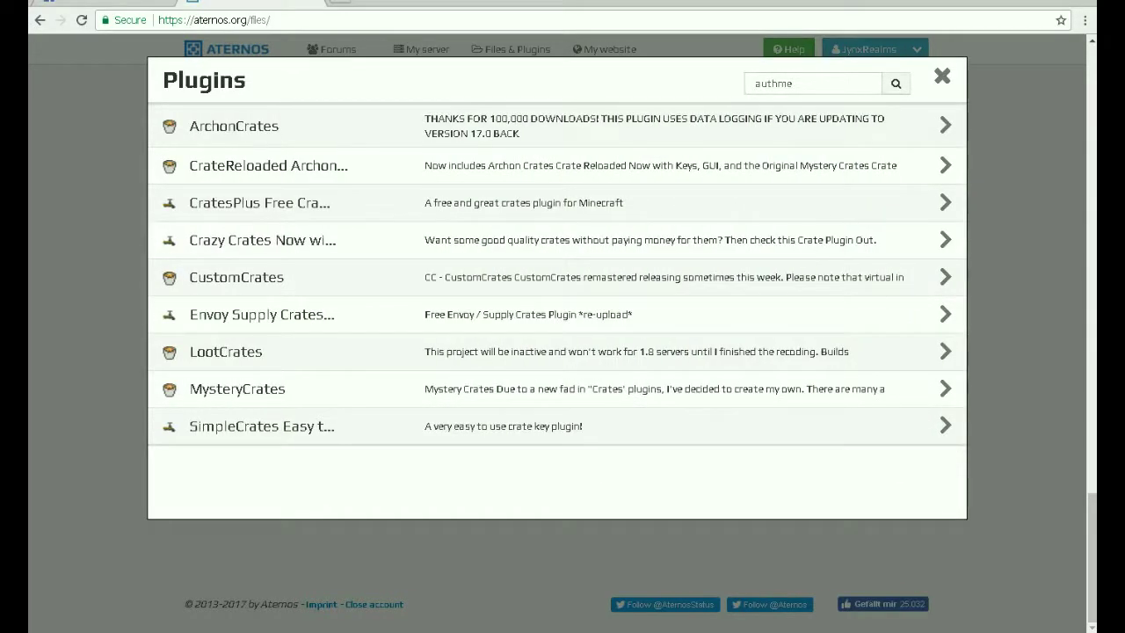
key("Return")
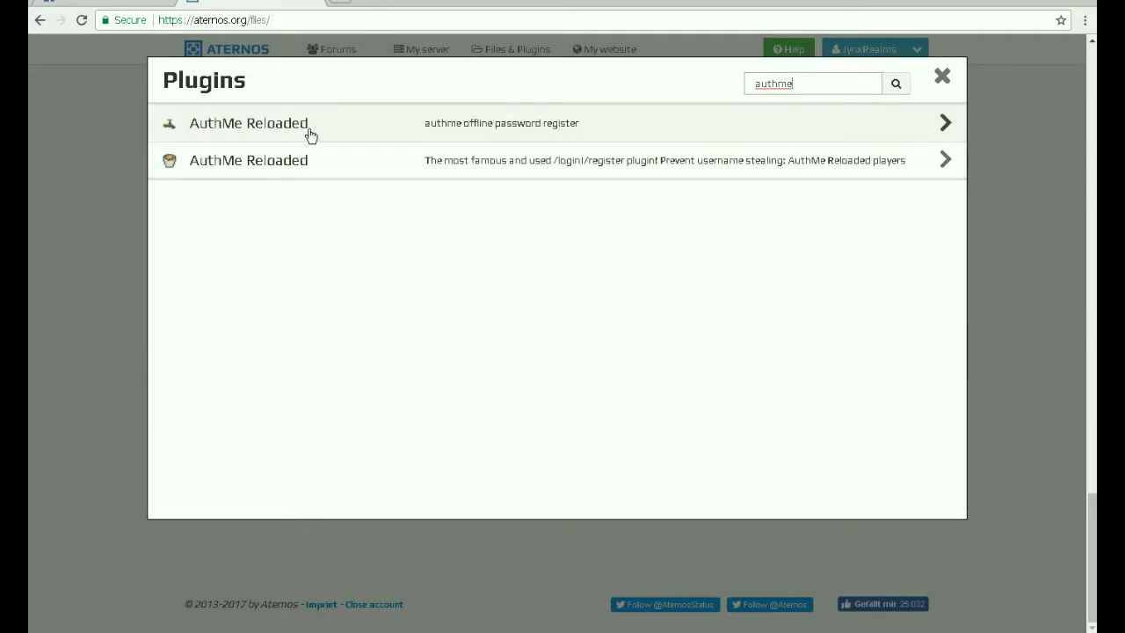
Step: Inspect both AuthMe Reloaded results, then close the plugin installer
left_click(186, 137)
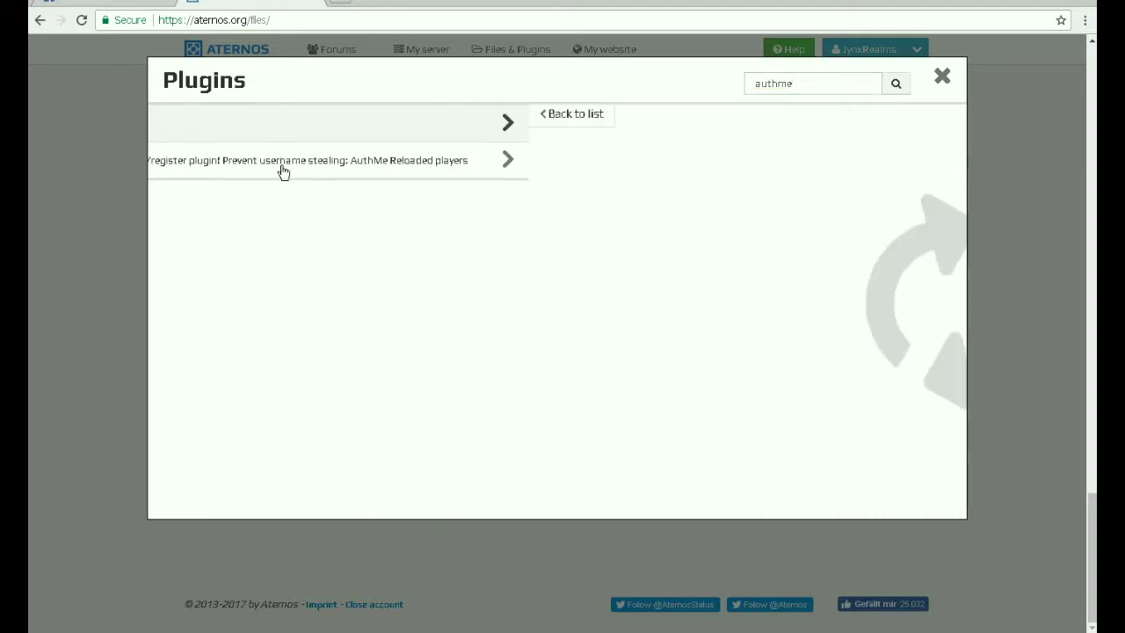
left_click(208, 121)
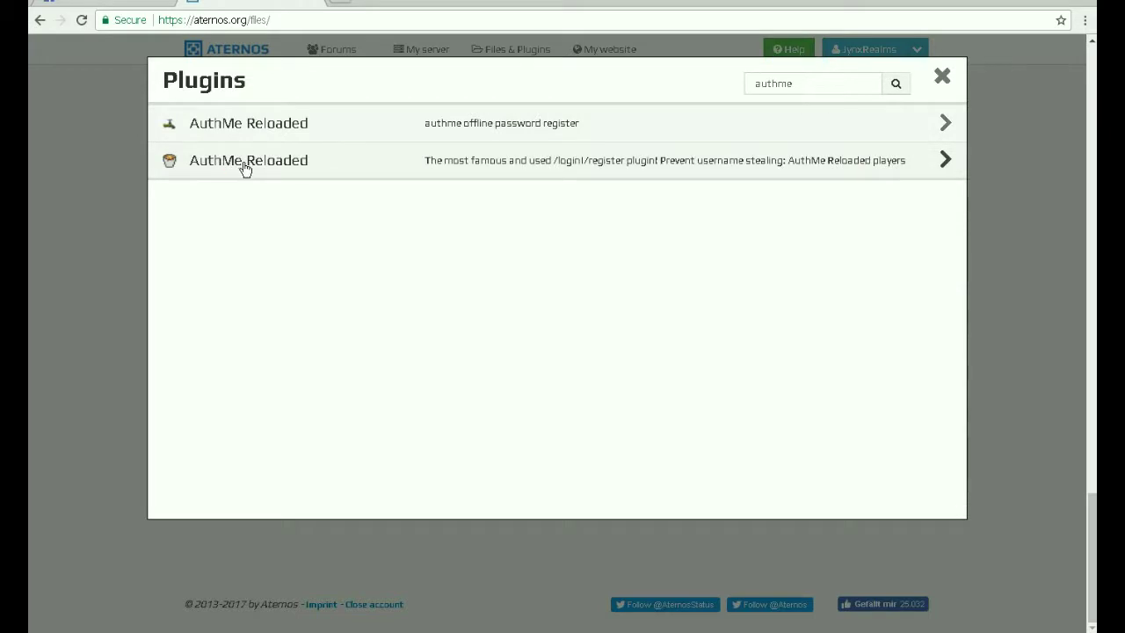
left_click(245, 167)
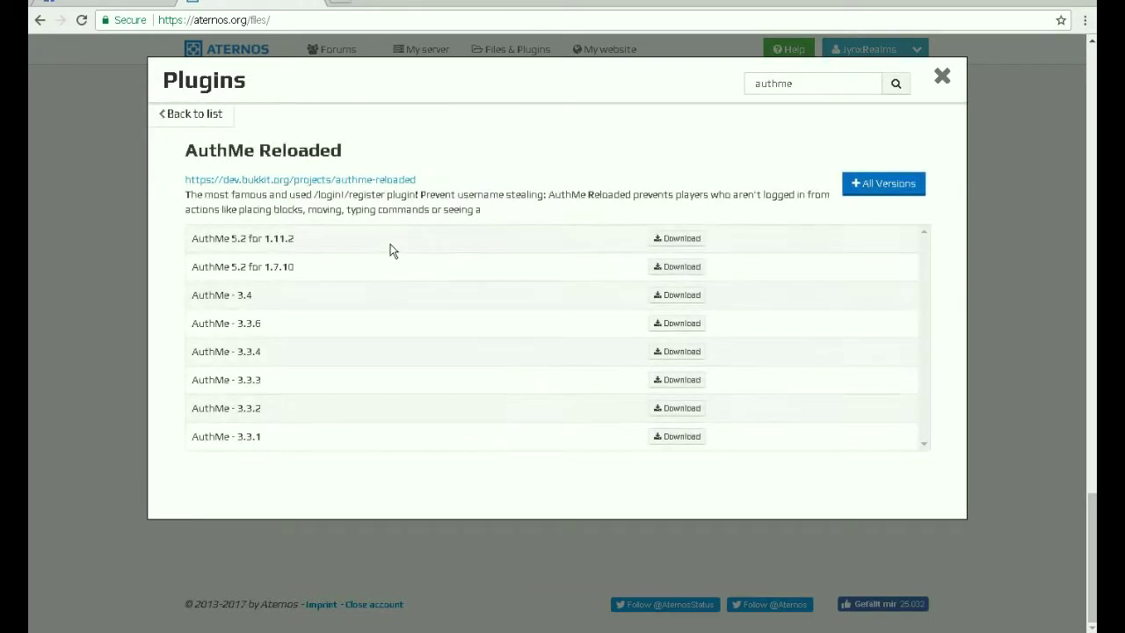
left_click(215, 118)
left_click(943, 77)
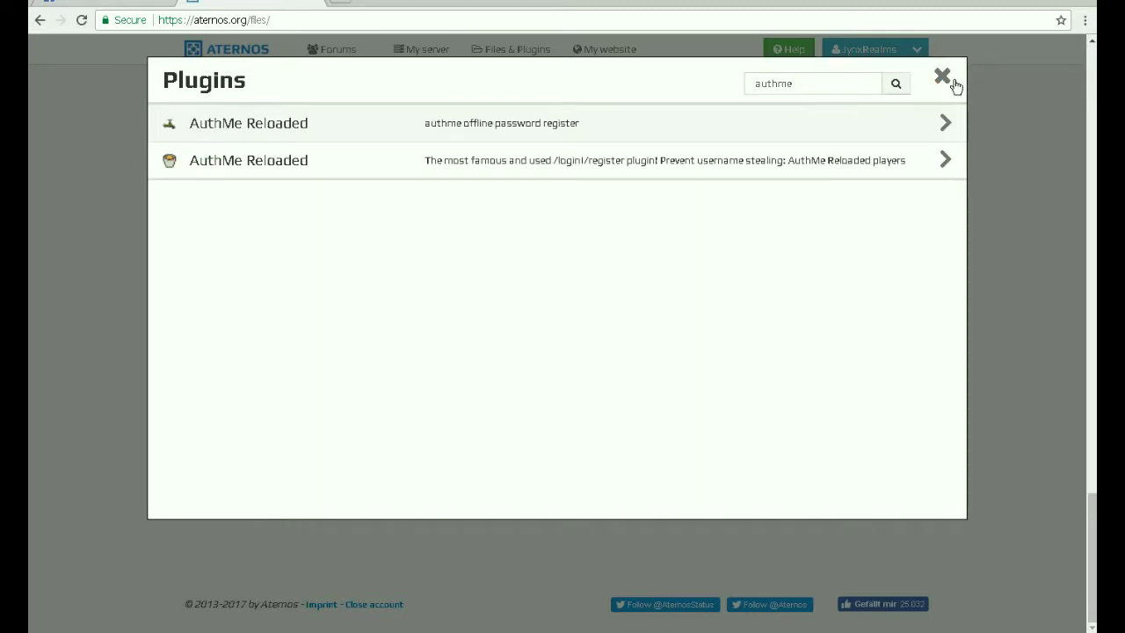
scroll(588, 251, "up", 10)
scroll(573, 256, "up", 10)
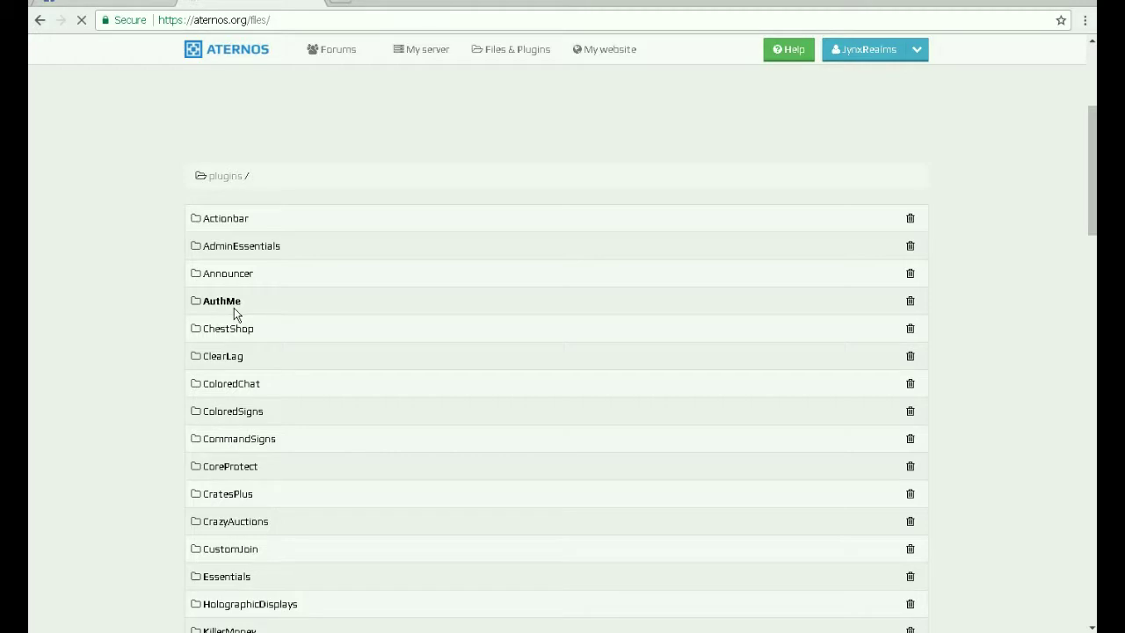
Step: Open welcome.txt from the AuthMe plugin folder in the Aternos file editor
left_click(233, 308)
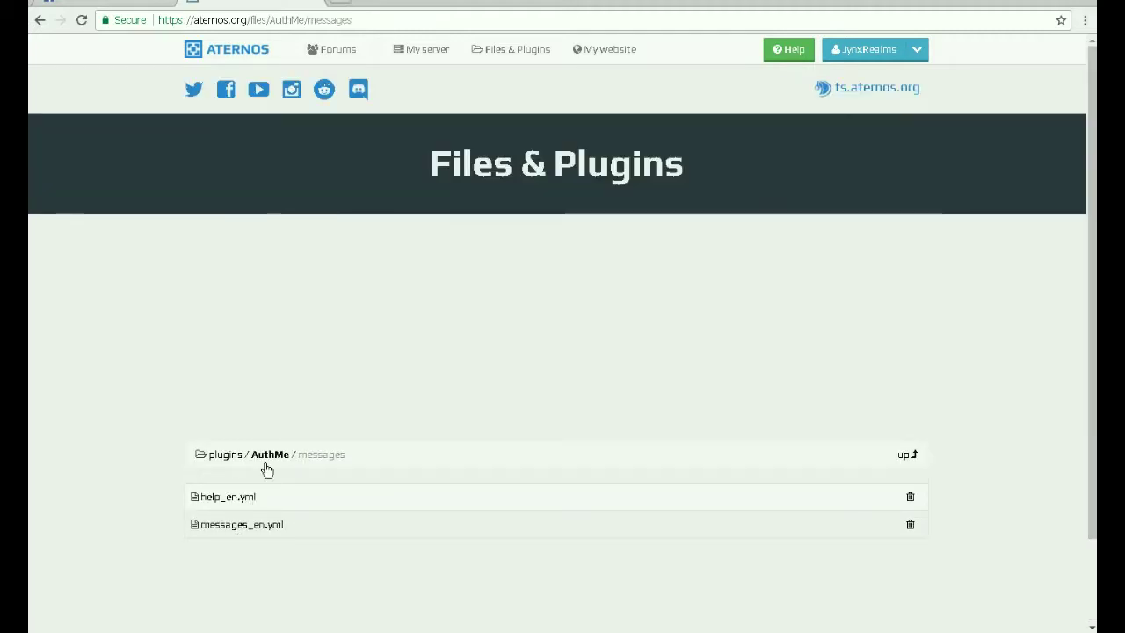
left_click(267, 466)
scroll(562, 395, "down", 3)
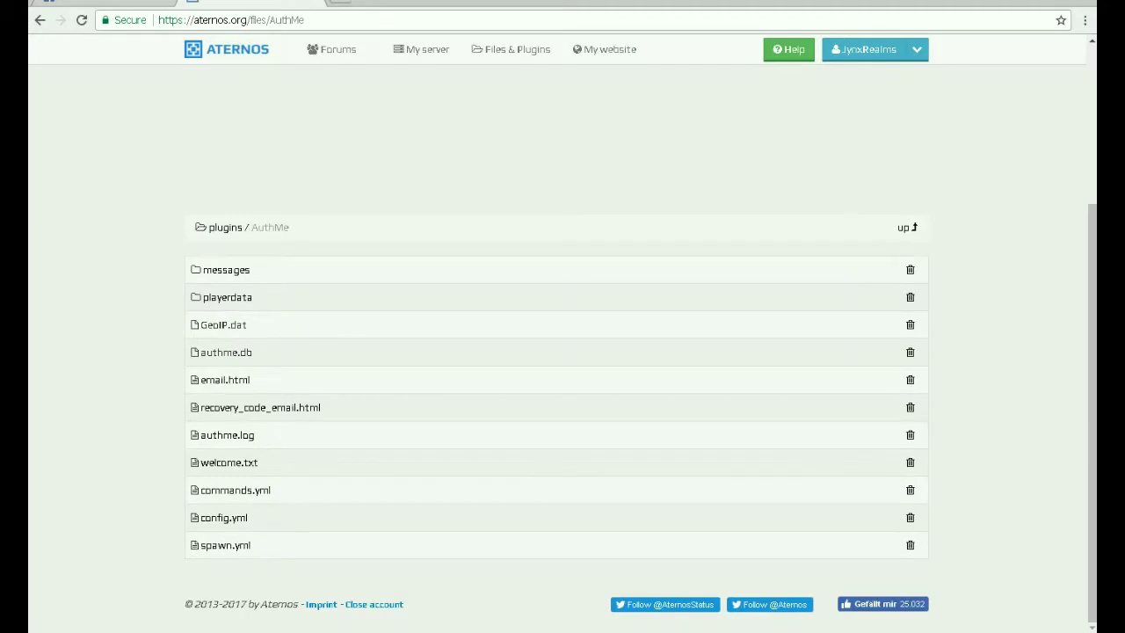
left_click(232, 476)
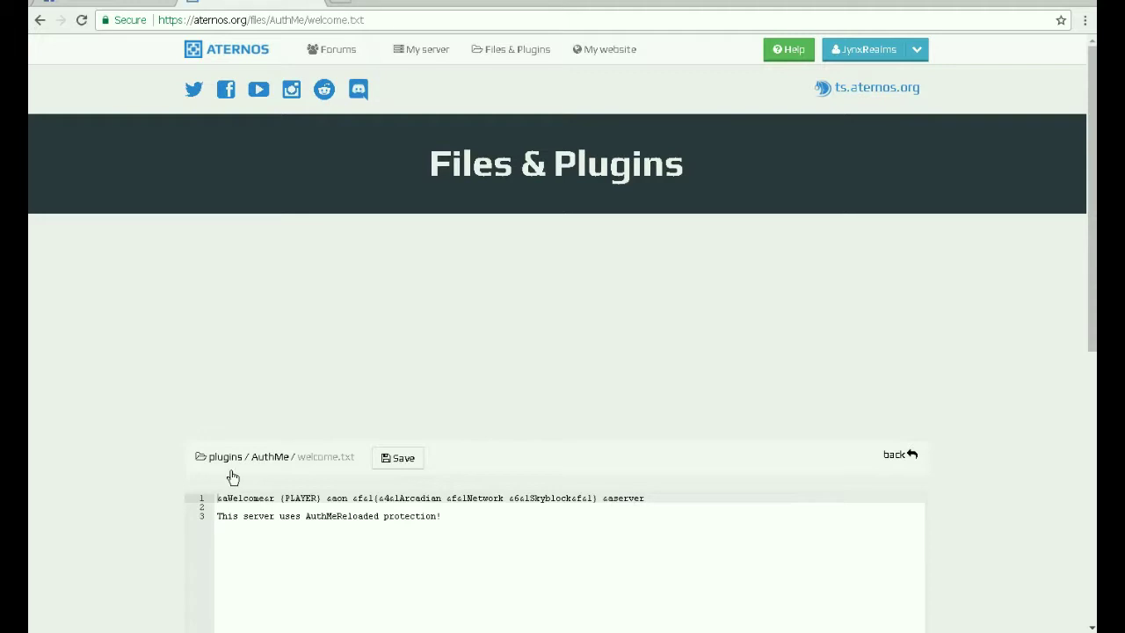
Step: Change line 1 to 'Hi!' and 'Welcome To' before the server name, then save welcome.txt
scroll(232, 477, "down", 3)
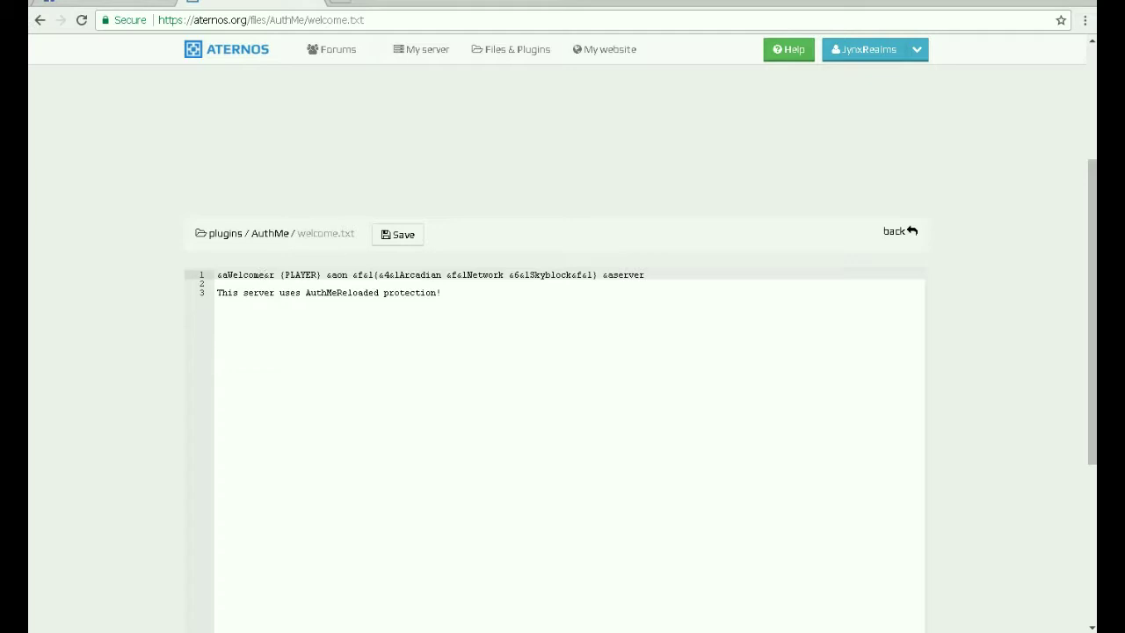
key("BackSpace")
key("BackSpace")
key("BackSpace")
key("BackSpace")
key("BackSpace")
key("BackSpace")
key("BackSpace")
type("Hi")
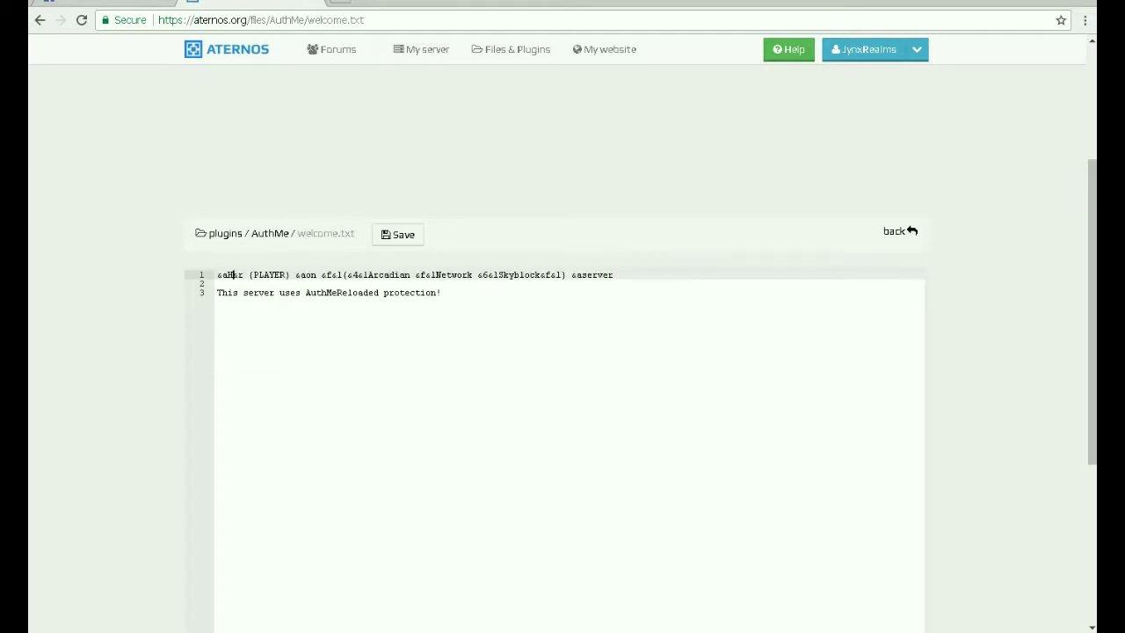
type("!")
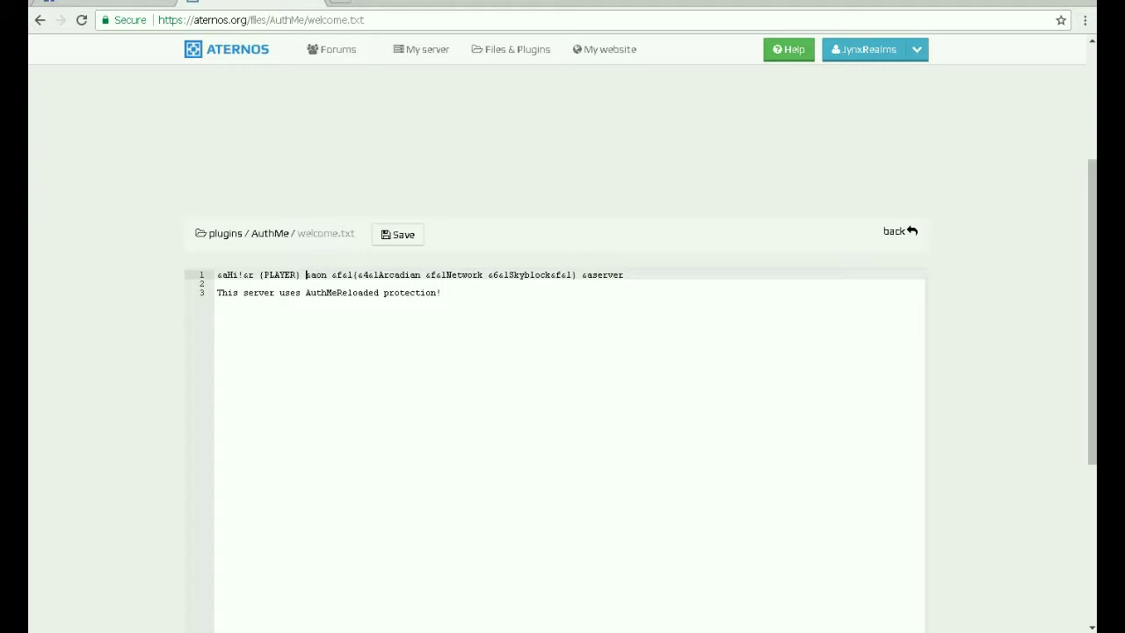
key("BackSpace")
key("BackSpace")
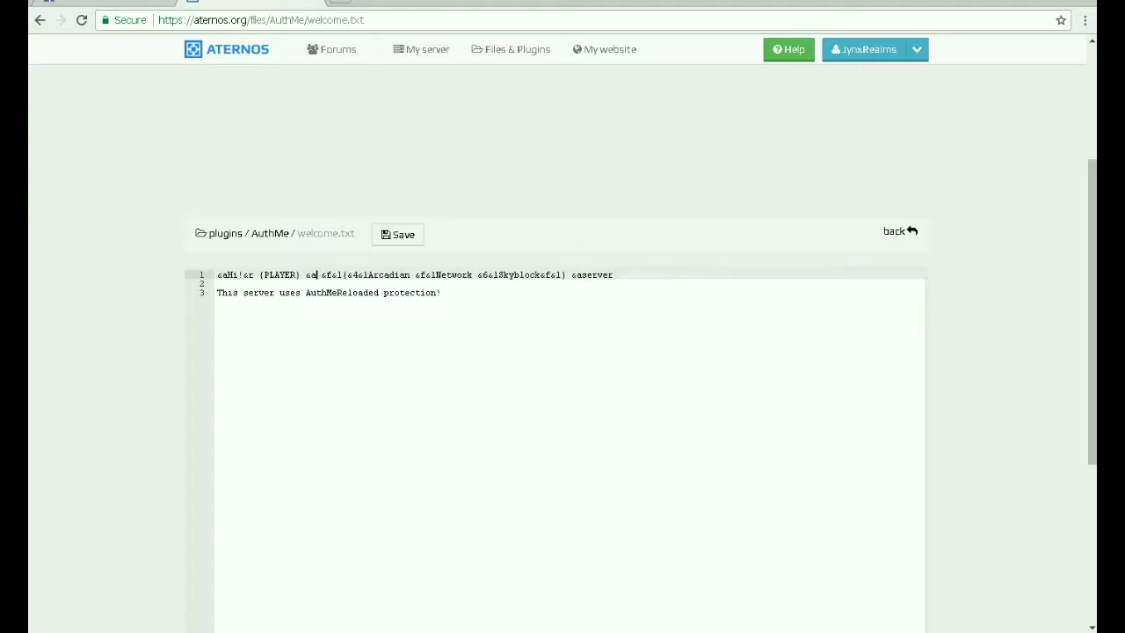
type("Welcome")
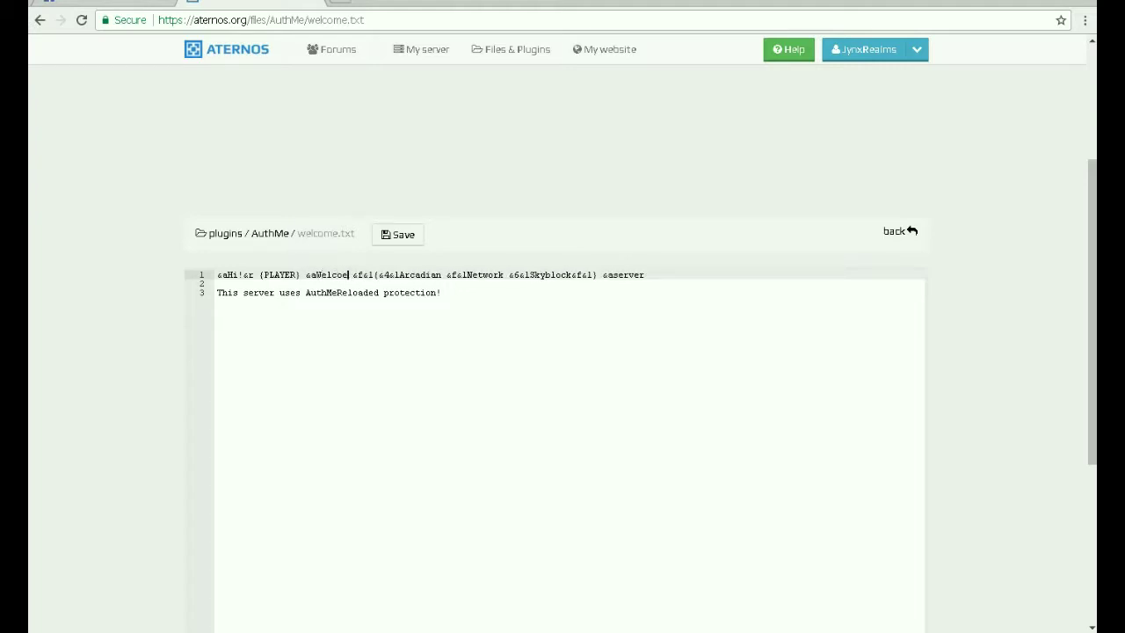
type(" To")
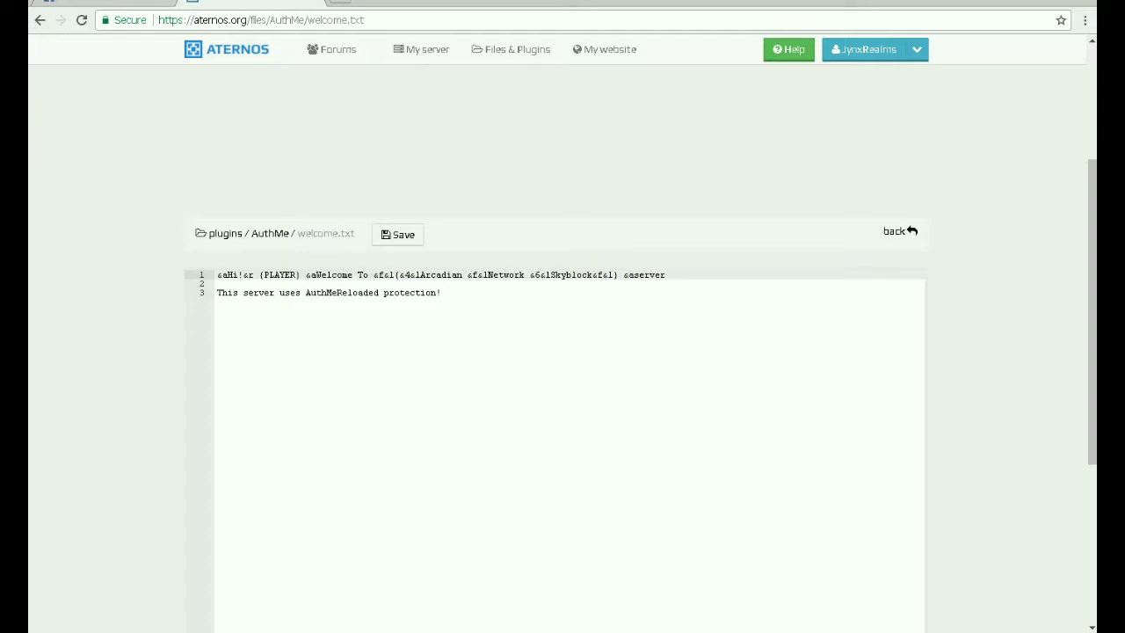
left_click(400, 234)
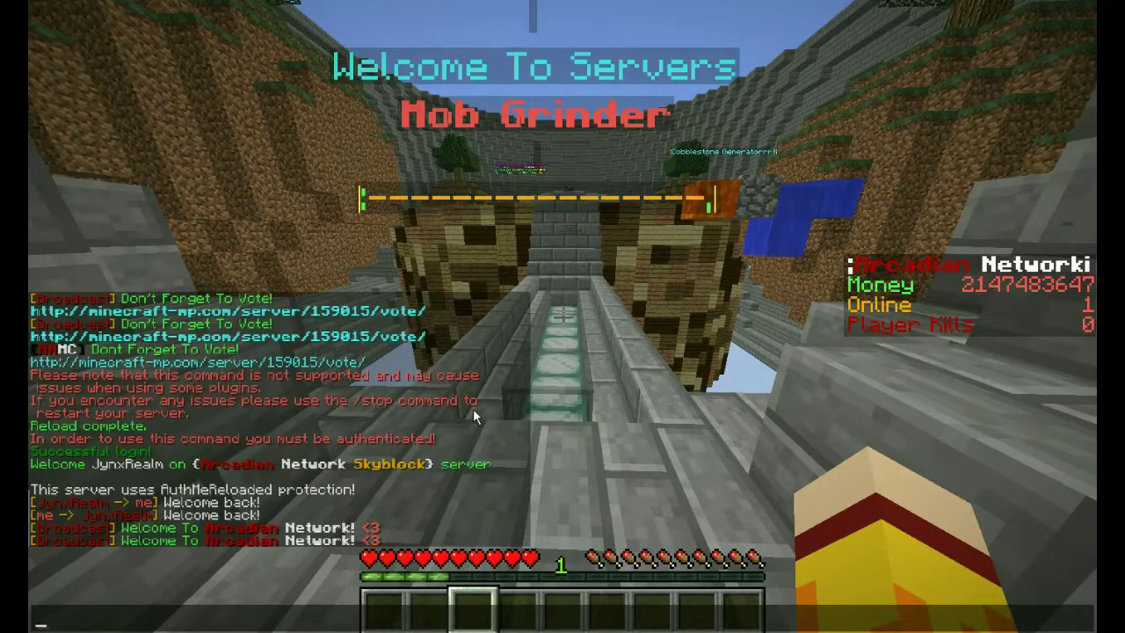
Step: Reload the server with /reload in Minecraft chat
type("/reloa")
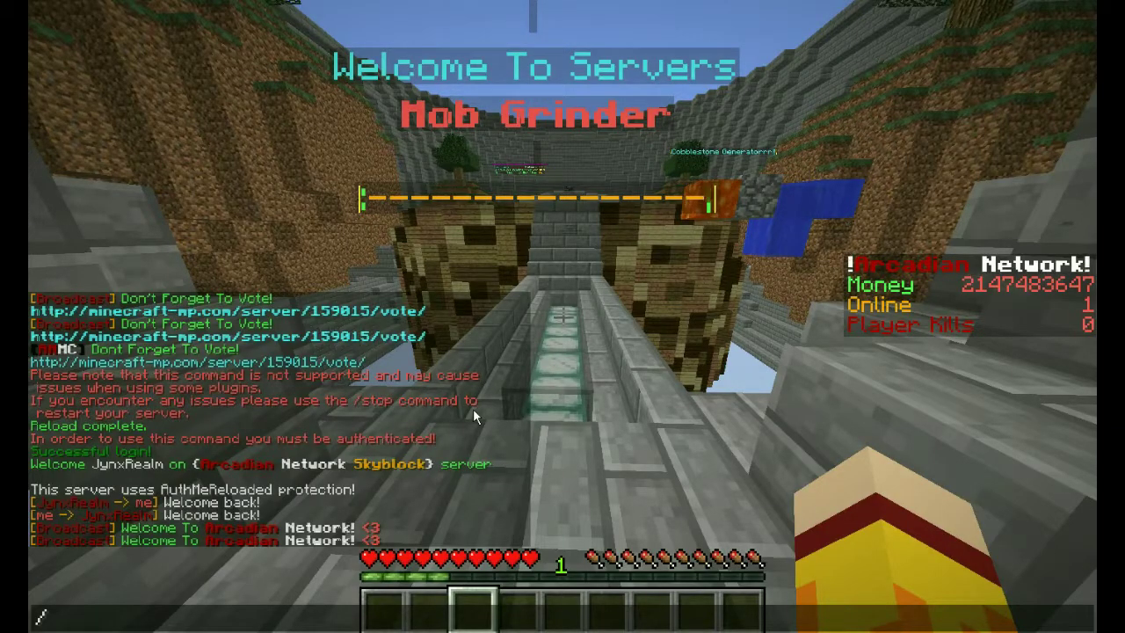
type("d")
key("Return")
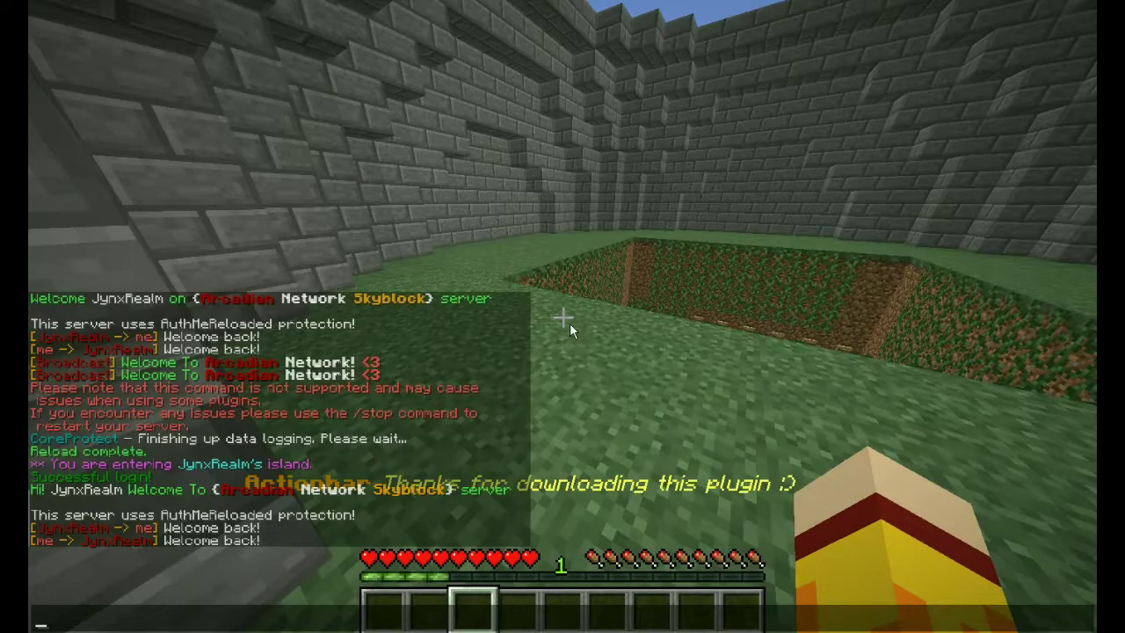
type("W")
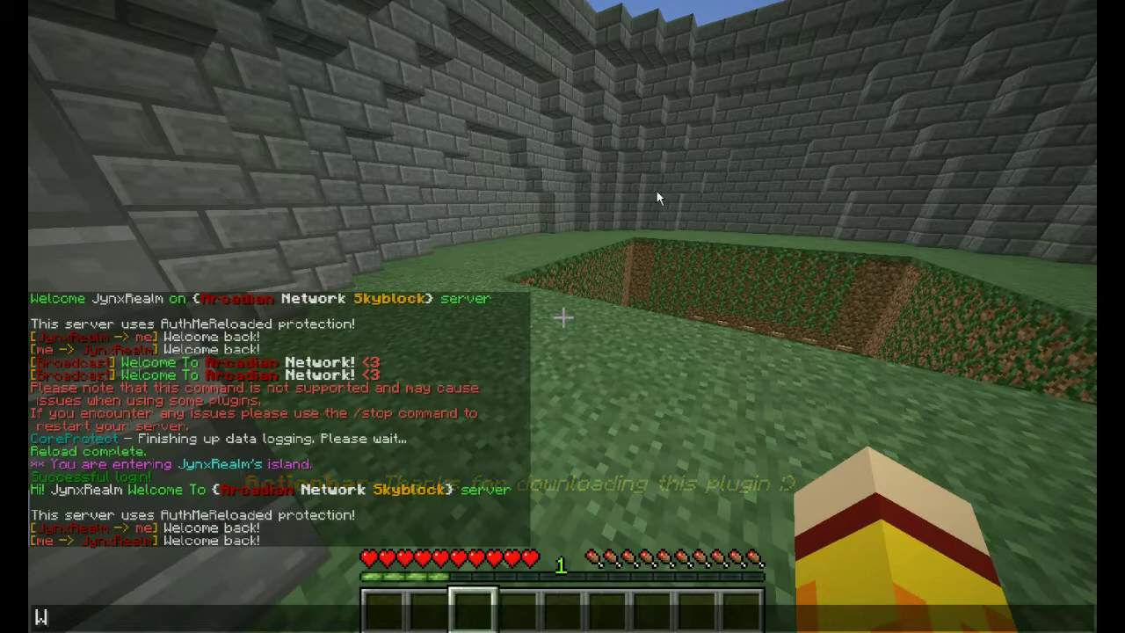
key("Escape")
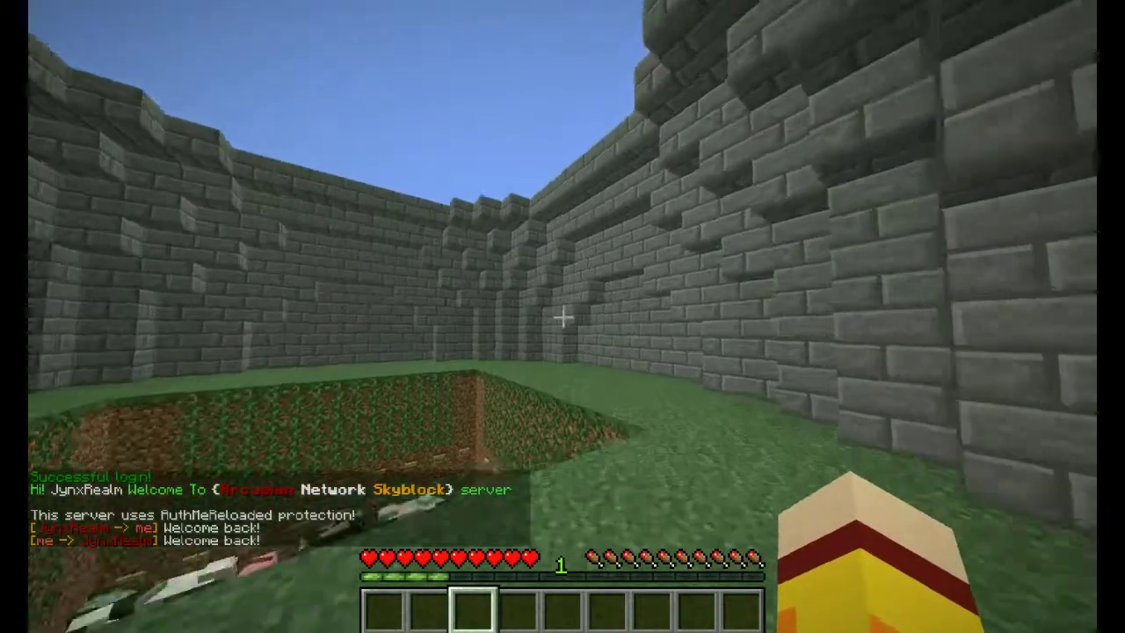
Step: Check chat for the new 'Hi! … Welcome To Arcadian Network Skyblock server' greeting
key("t")
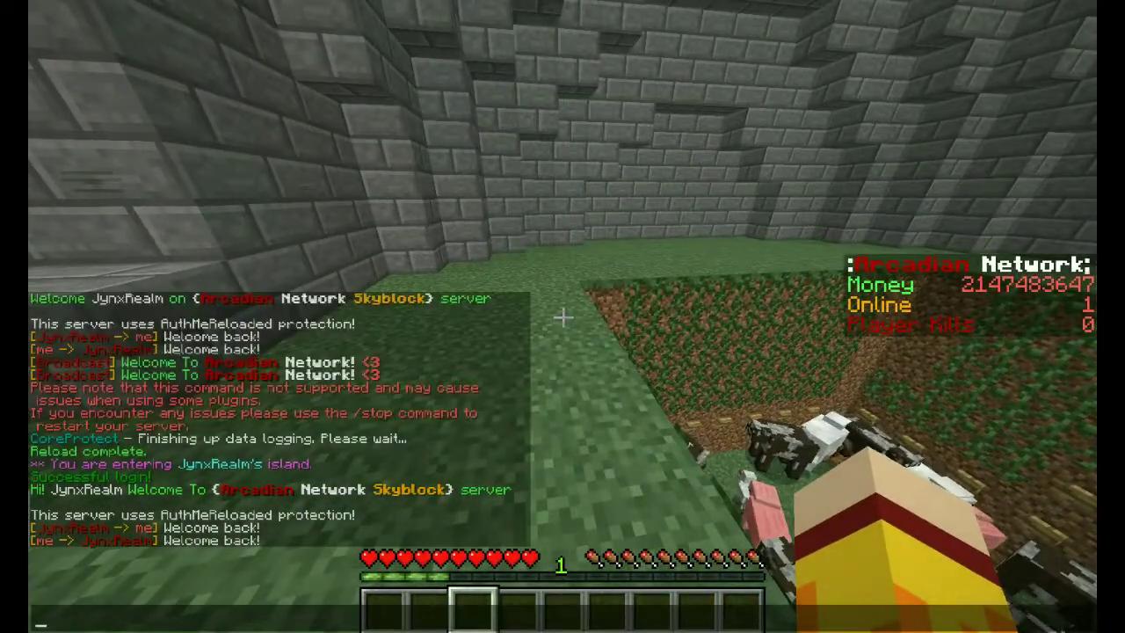
key("Escape")
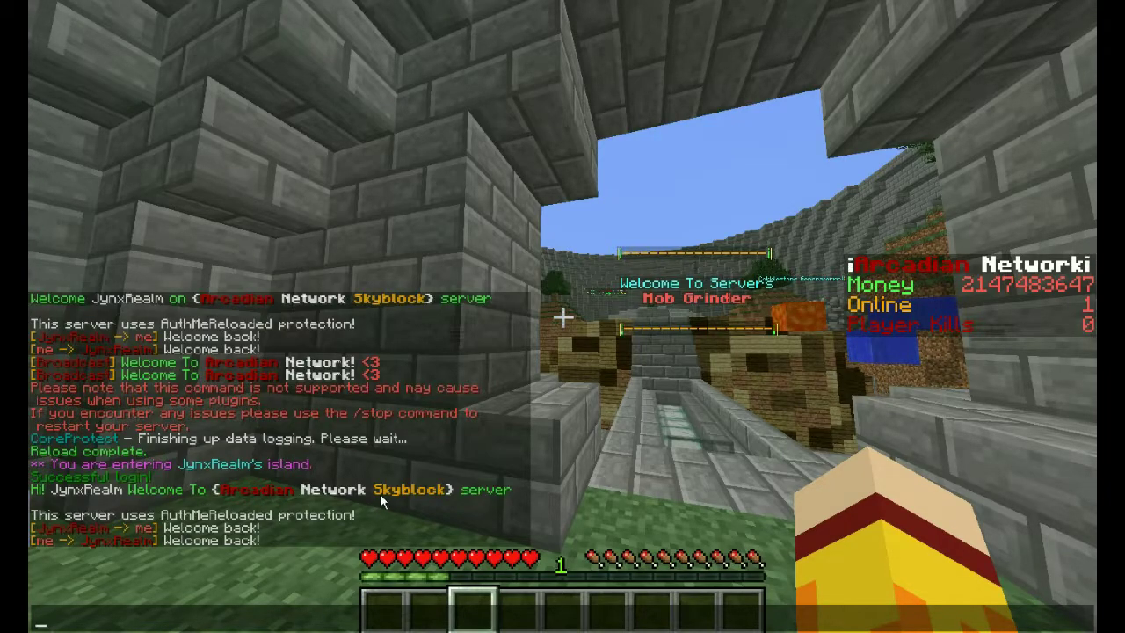
key("Escape")
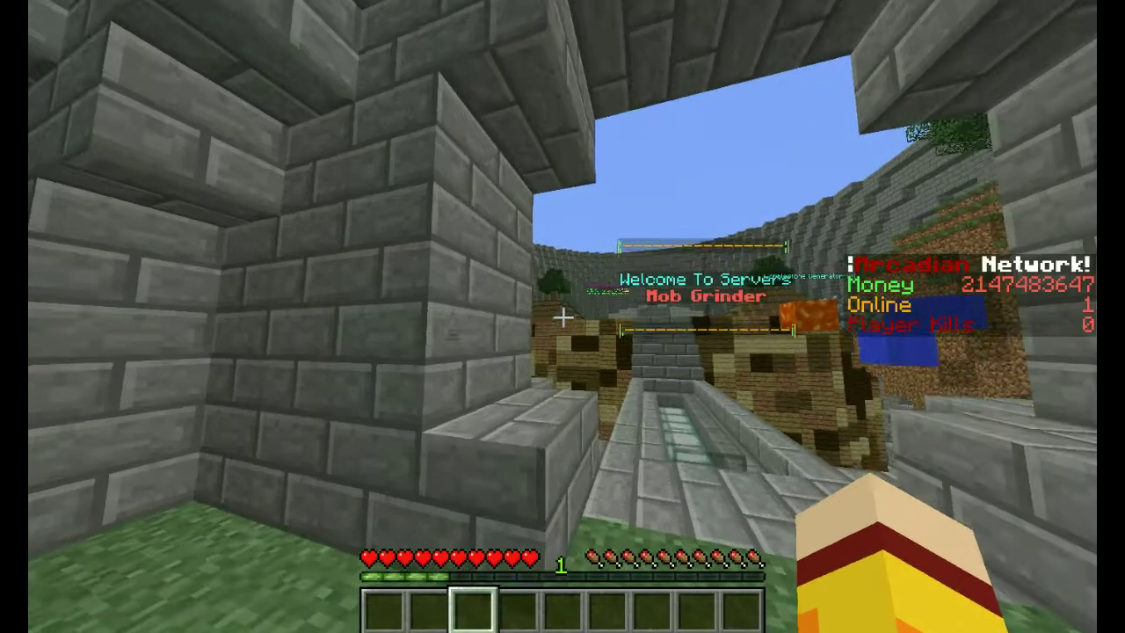
key("w")
key("t")
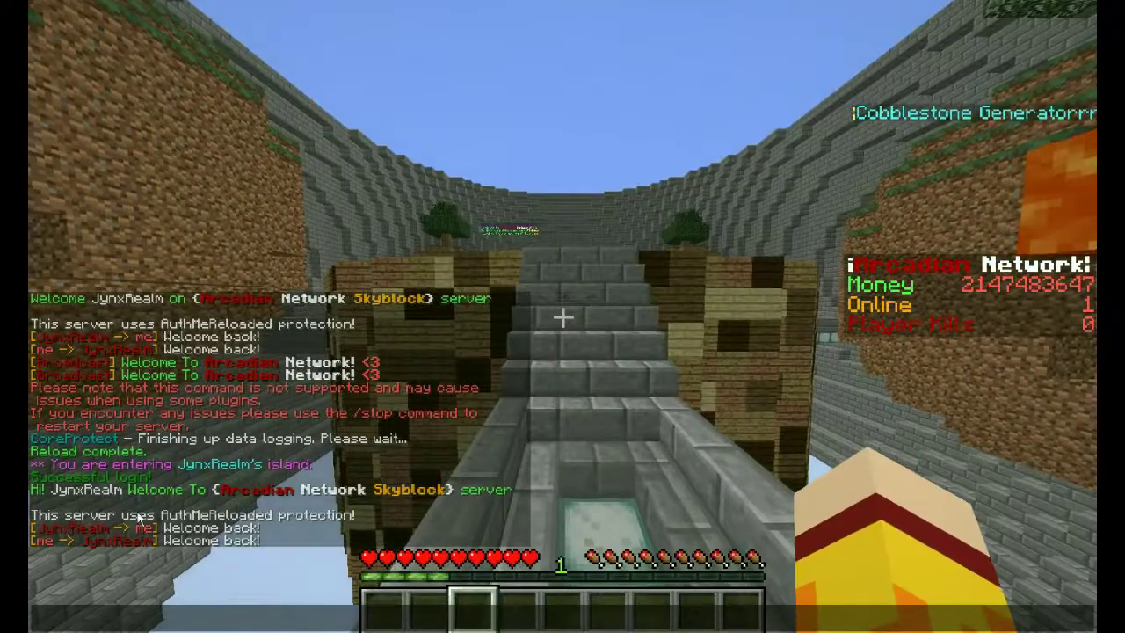
key("alt+Tab")
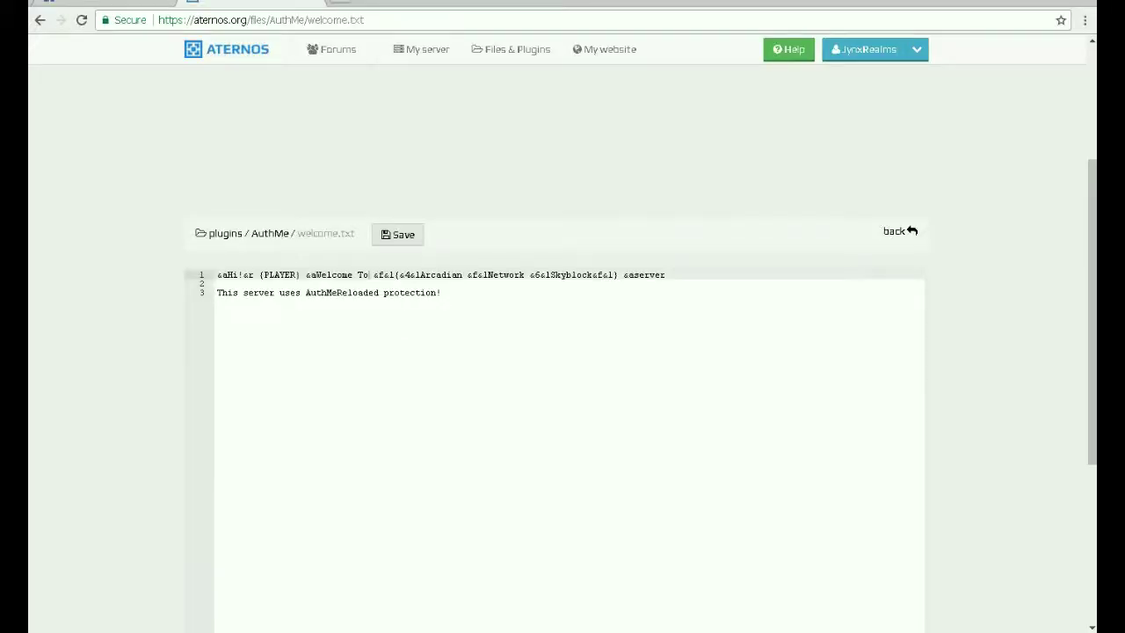
Step: Insert the red colour code &c before {PLAYER} on line 1 and save welcome.txt
left_click(298, 275)
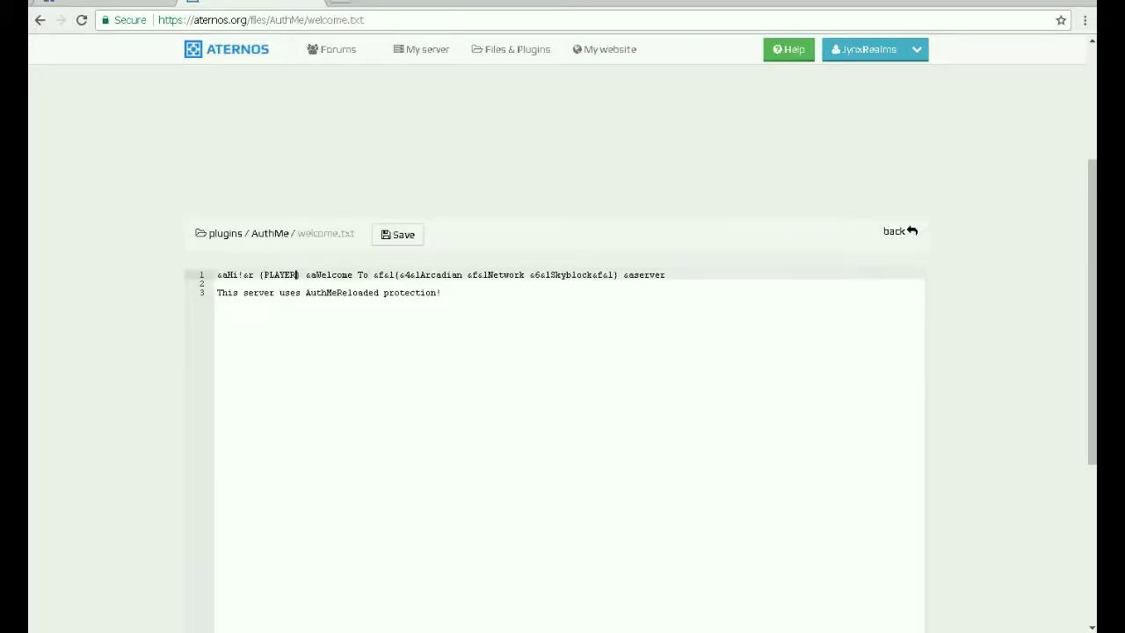
type("&")
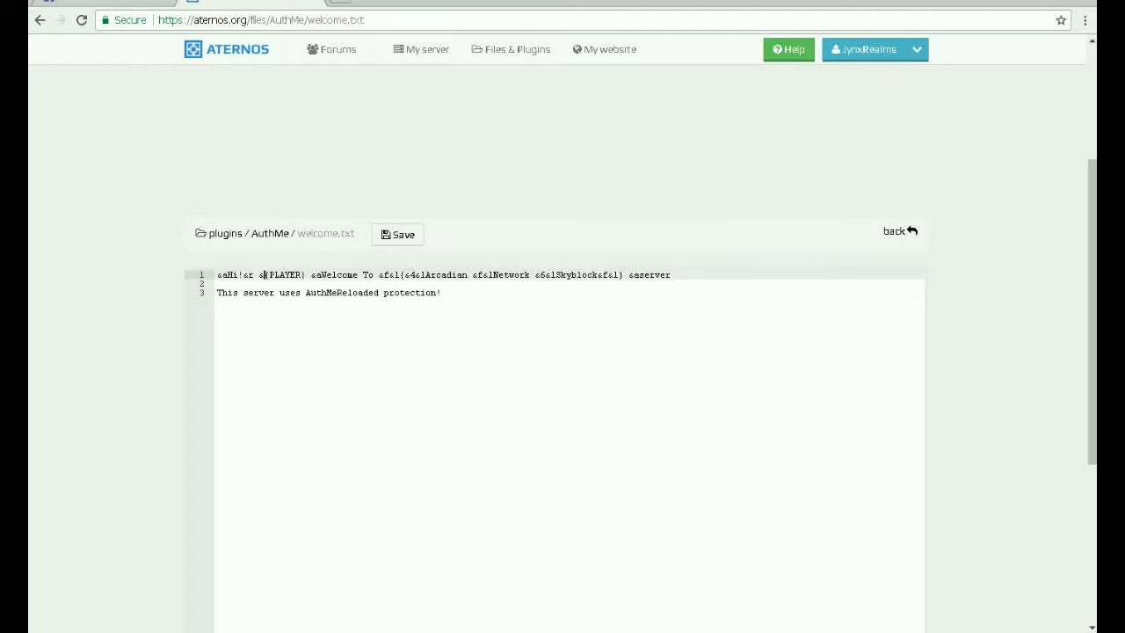
type("c")
left_click(400, 239)
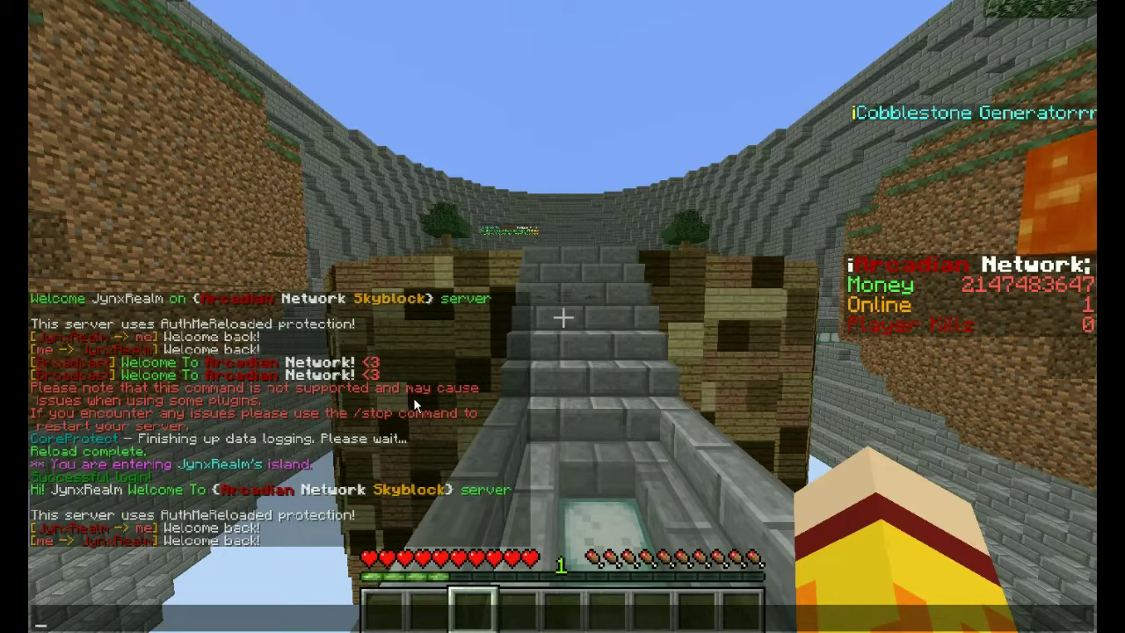
Step: Reload the plugins and check chat for the updated greeting and protection notice
key("Escape")
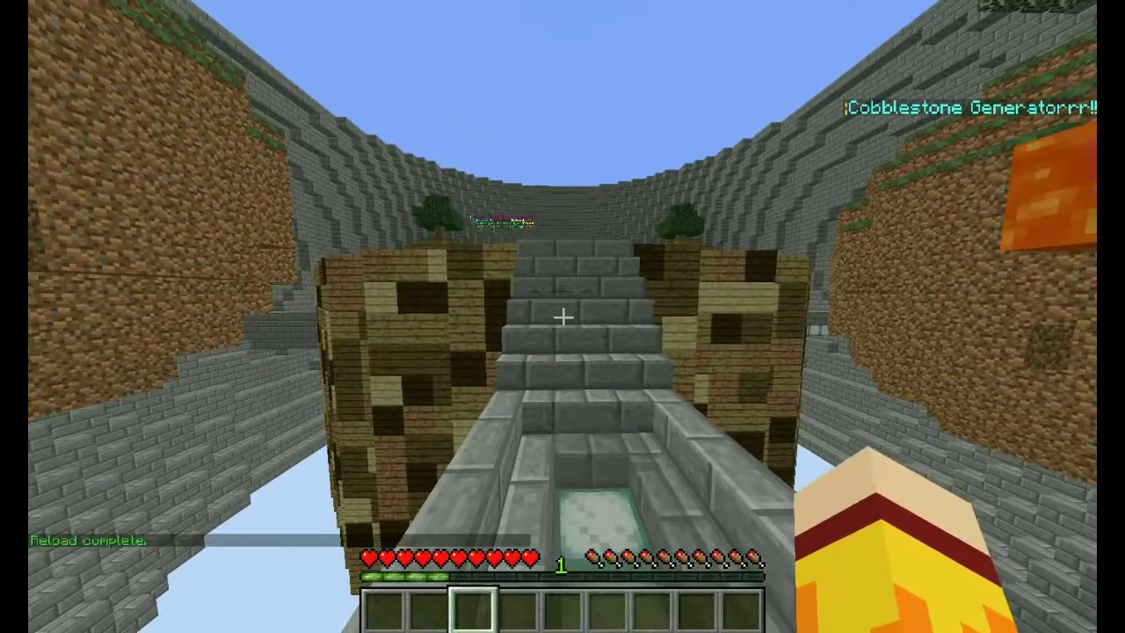
key("t")
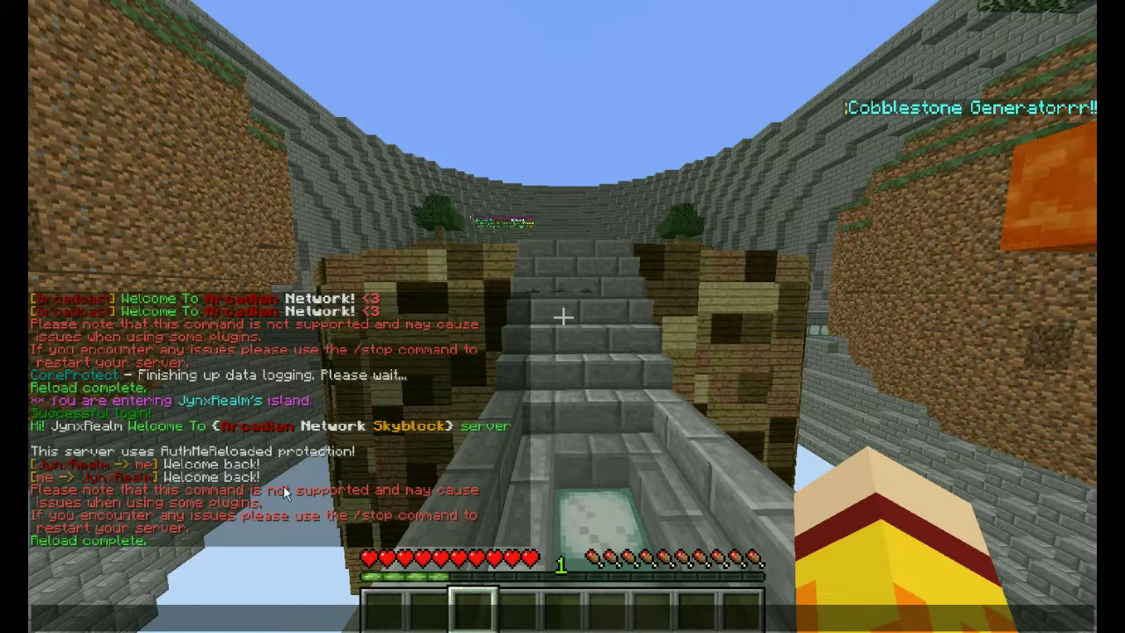
key("Escape")
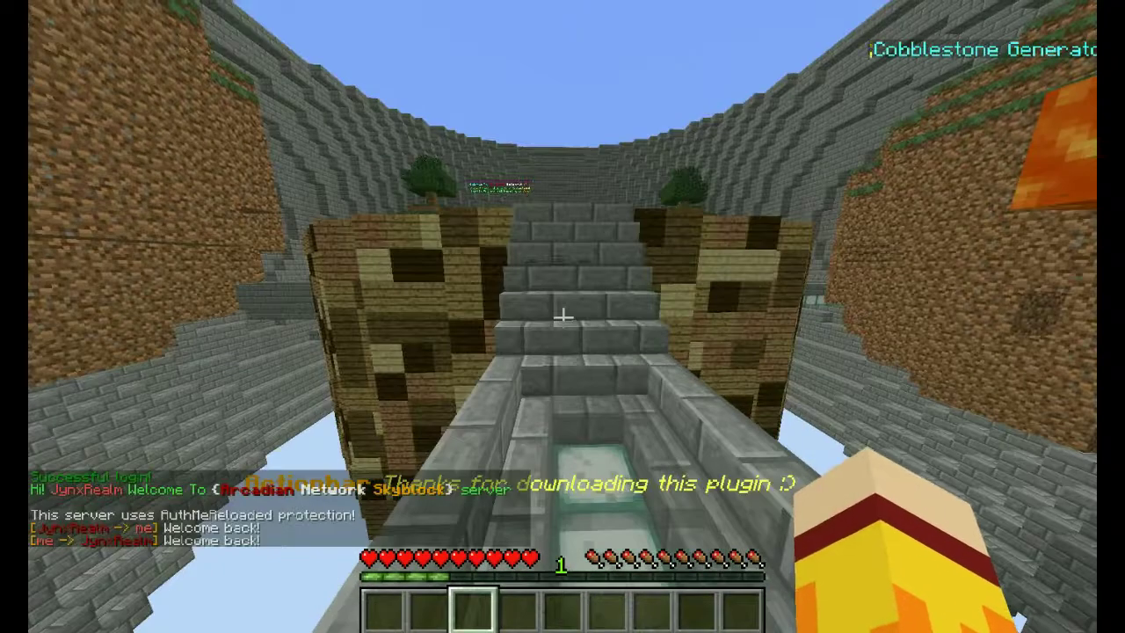
key("t")
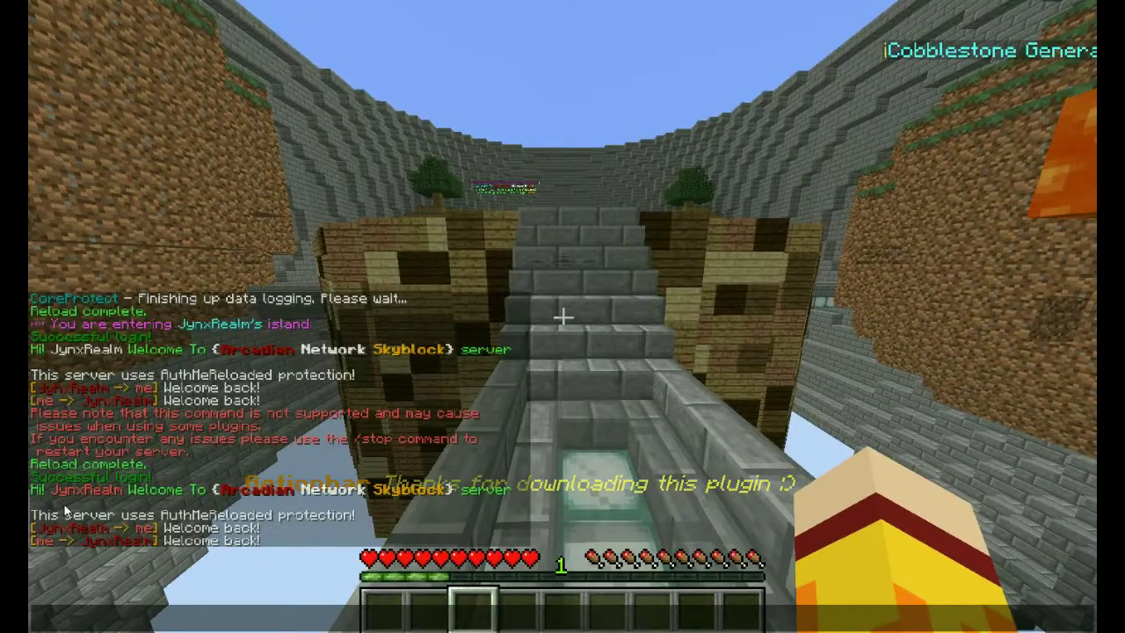